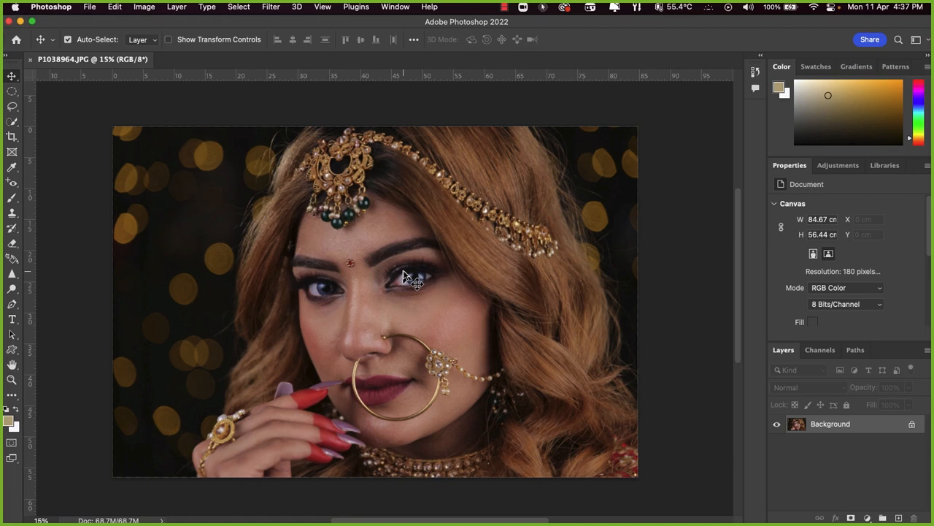
Open a Hue/Saturation adjustment for the whole photo, try a hue of +104, and bring it back to +3
click(144, 7)
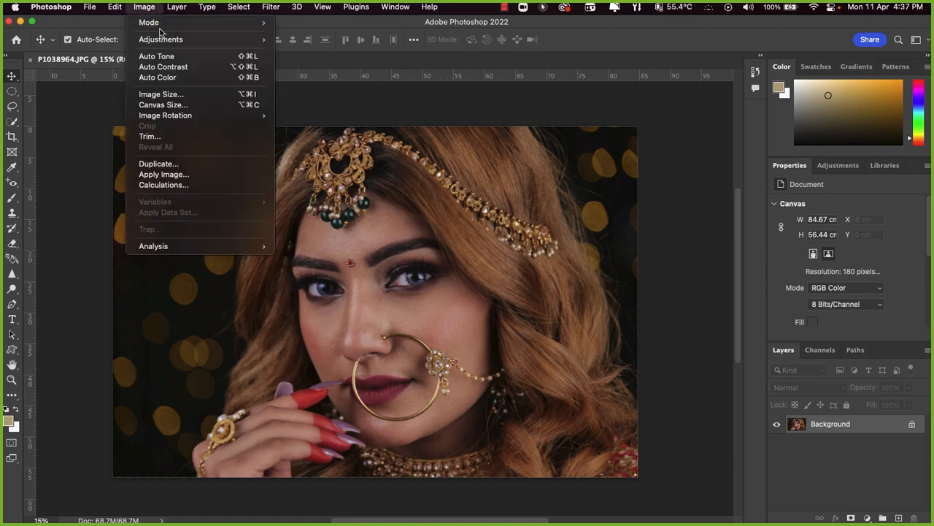
mouse_move(163, 40)
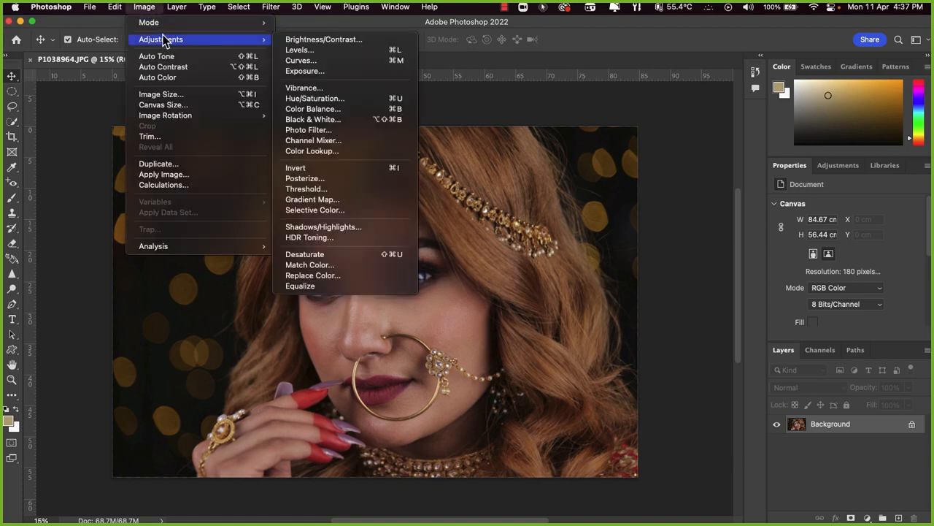
click(307, 100)
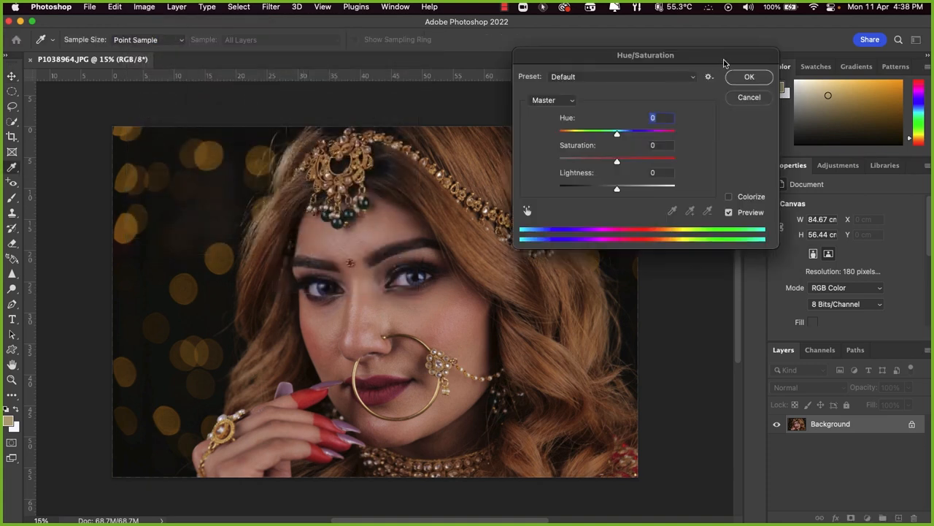
mouse_move(694, 59)
mouse_down()
mouse_move(676, 79)
mouse_move(692, 65)
mouse_up()
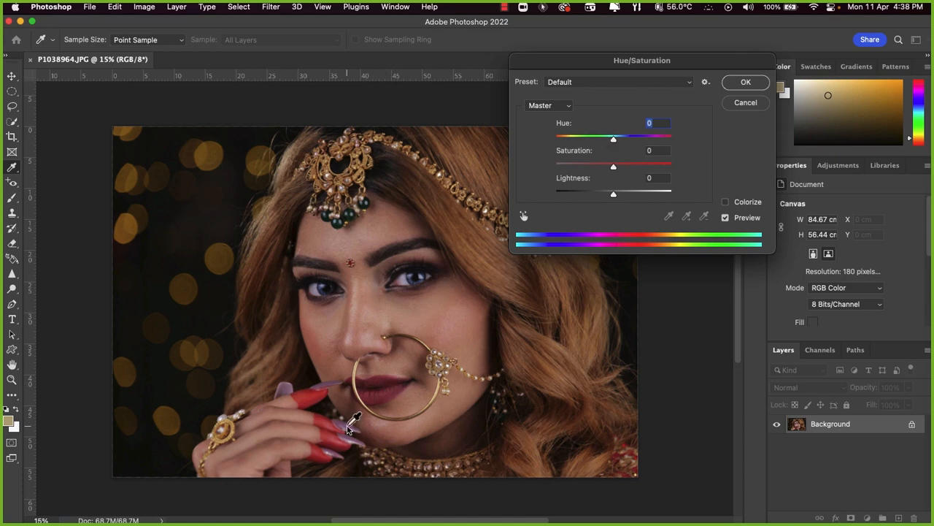
drag(614, 139, 655, 138)
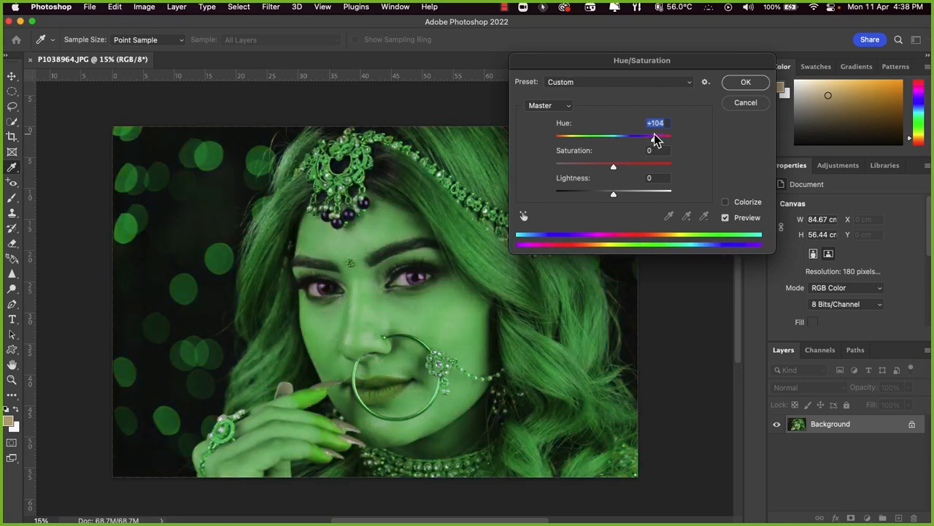
drag(655, 138, 616, 141)
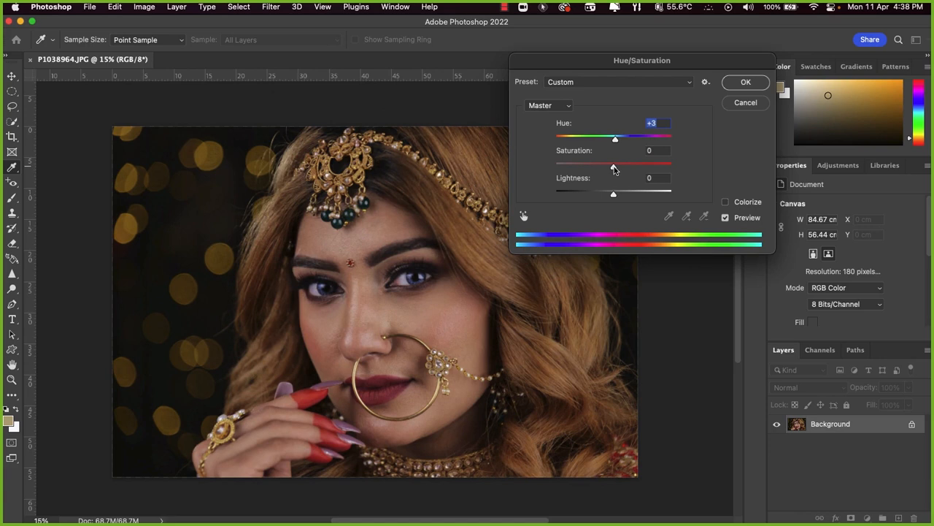
Apply saturation +37, lightness -16 and hue +25 to the whole photo, and undo that adjustment
drag(614, 169, 636, 166)
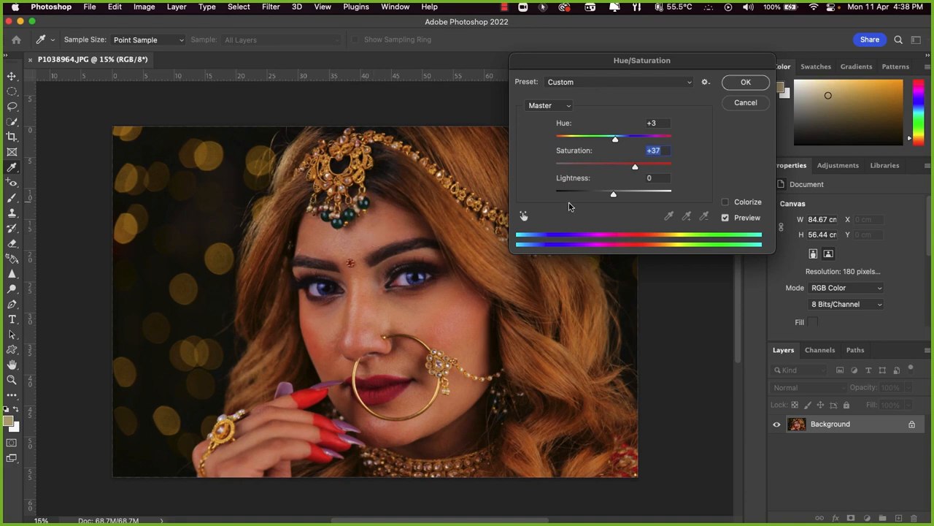
click(616, 195)
mouse_move(617, 199)
mouse_down()
mouse_move(626, 197)
mouse_move(605, 199)
mouse_up()
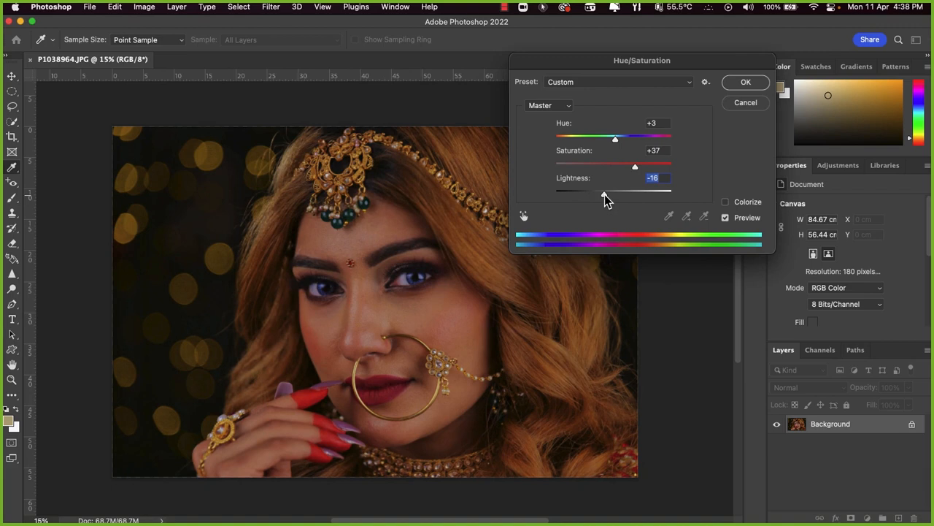
drag(615, 139, 628, 139)
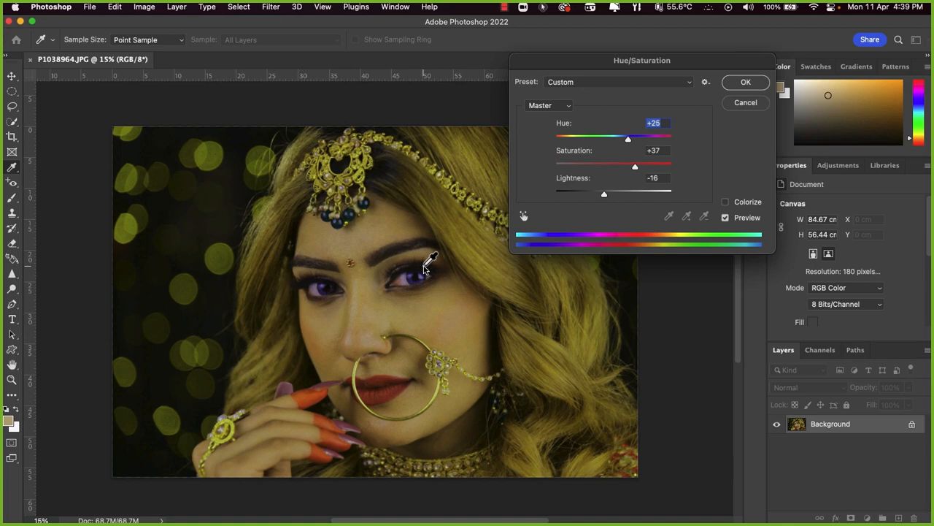
click(747, 83)
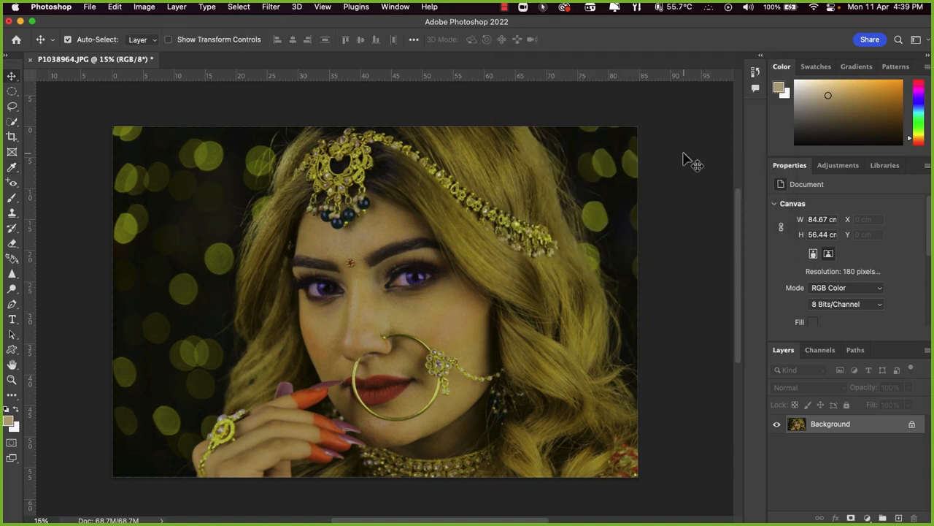
key(super)
key(super+z)
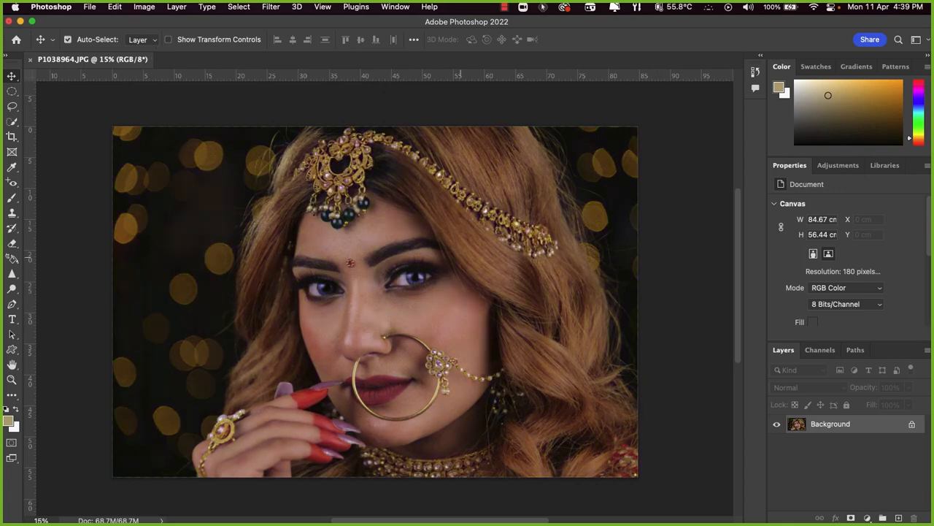
Draw a circular selection with the Elliptical Marquee tool around the iris of the eye on the right of the photo
scroll(428, 272, up, 3)
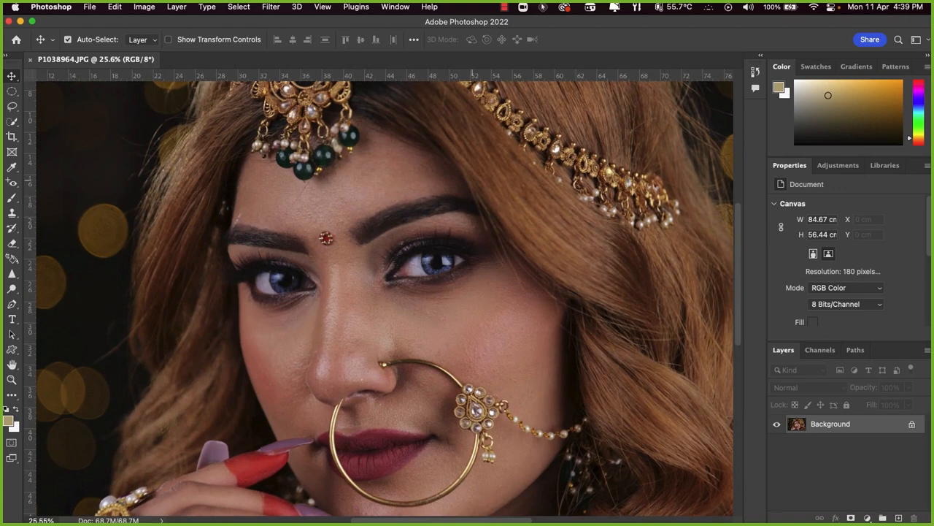
scroll(472, 200, up, 4)
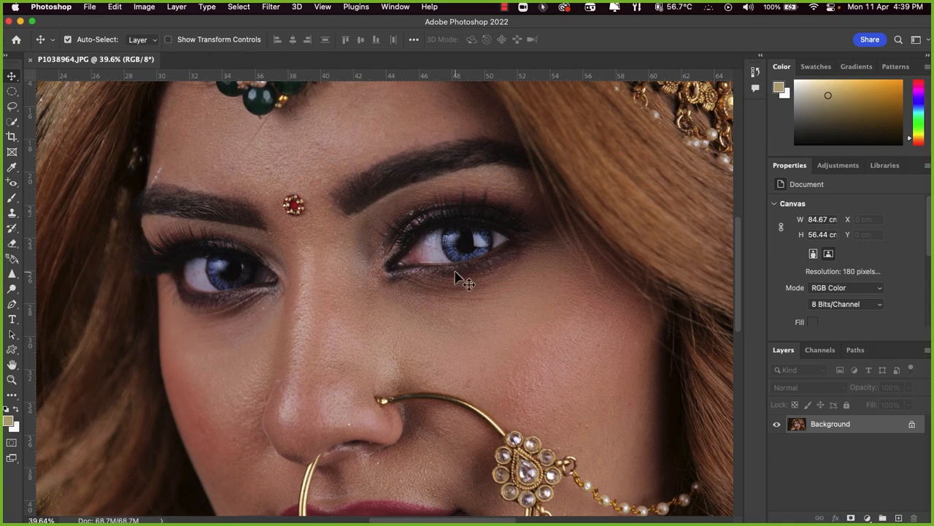
click(13, 94)
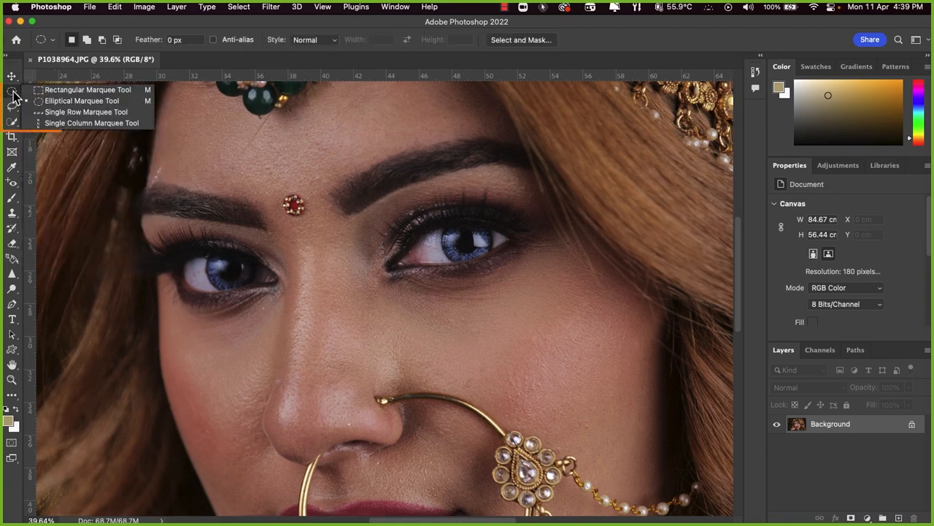
click(55, 100)
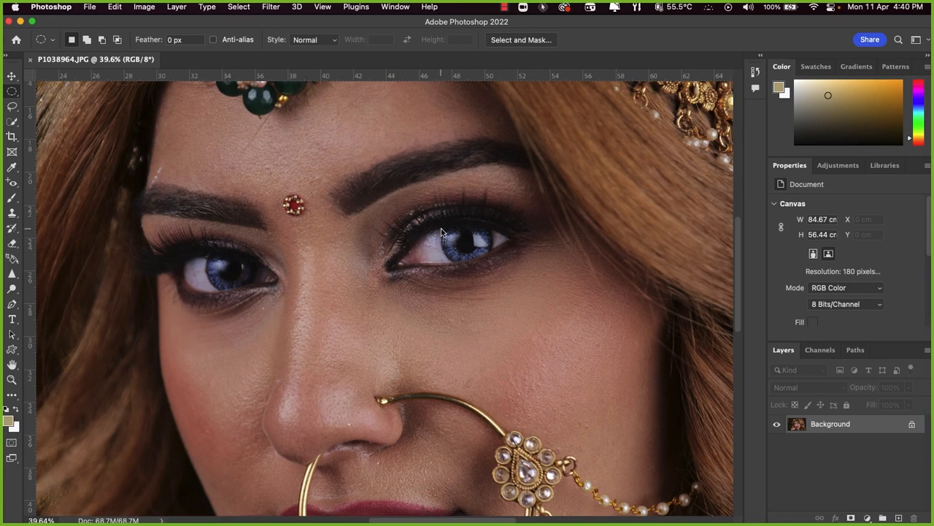
drag(442, 231, 525, 307)
key(shift)
drag(525, 307, 493, 263)
key(space)
key(alt)
key(space)
key(space)
key(space)
Add a second circular selection around the iris of the eye on the left, keeping the first iris selected
key(shift)
drag(208, 256, 256, 293)
drag(452, 228, 452, 228)
key(ctrl+z)
key(shift)
drag(205, 256, 252, 289)
Recolour the selected irises green with a Hue/Saturation adjustment of hue -65, saturation +25 and lightness -23
scroll(493, 238, down, 3)
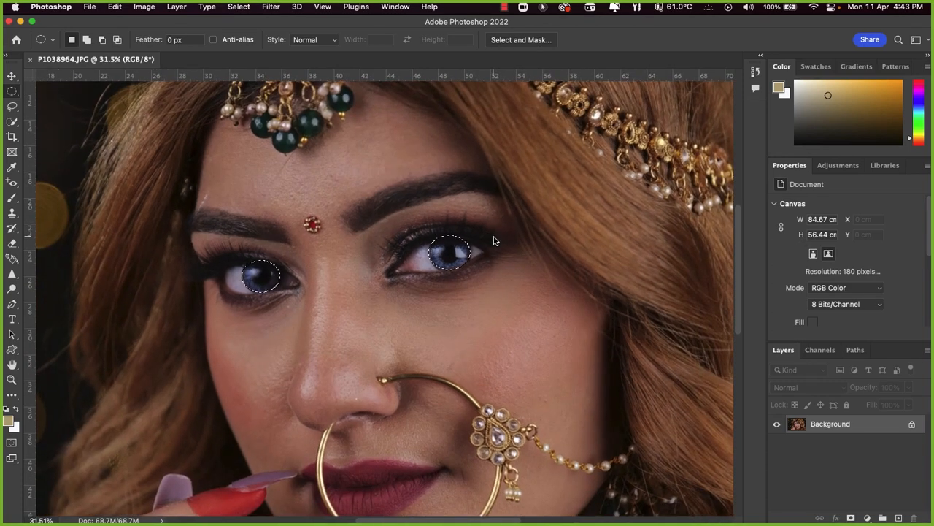
click(143, 6)
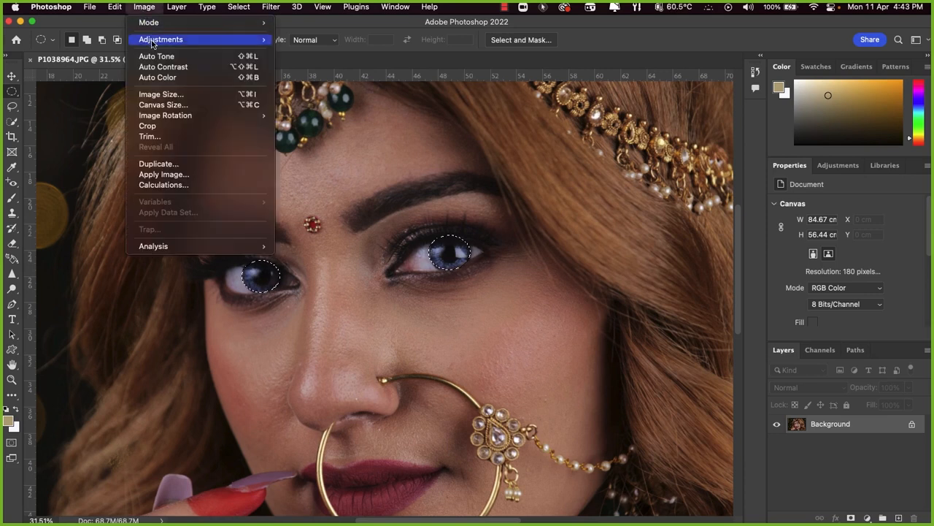
mouse_move(153, 44)
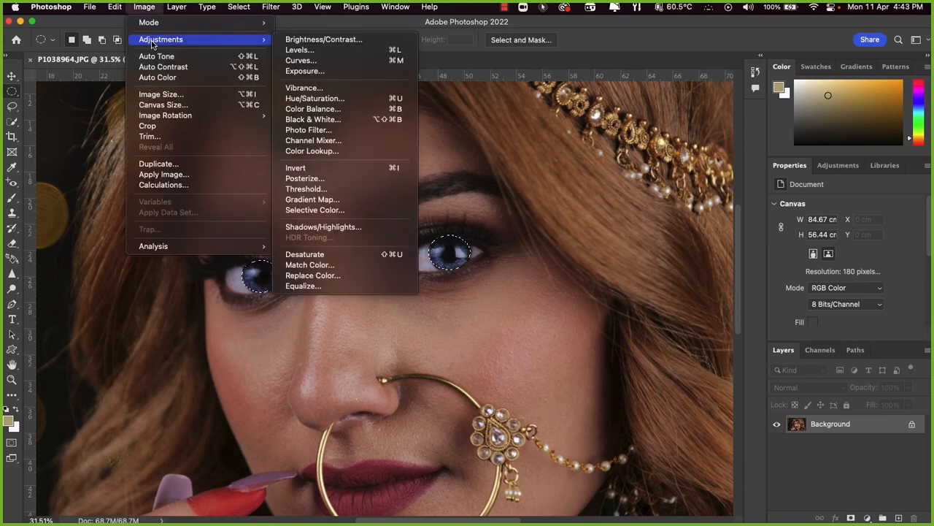
click(332, 103)
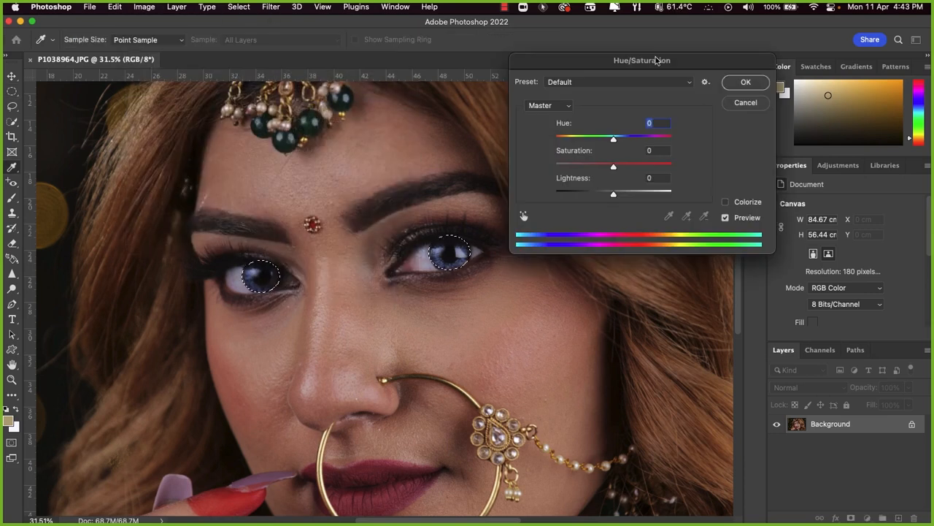
drag(622, 139, 591, 142)
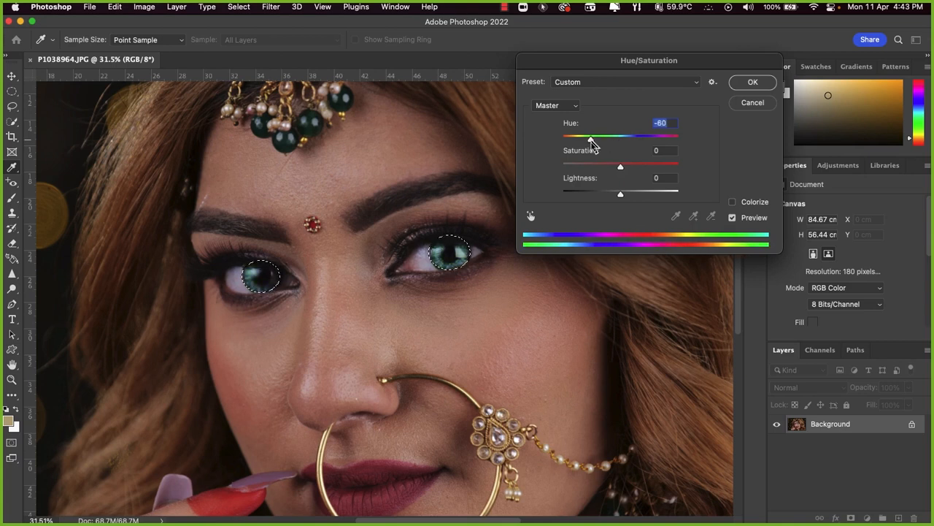
click(632, 165)
drag(617, 194, 606, 195)
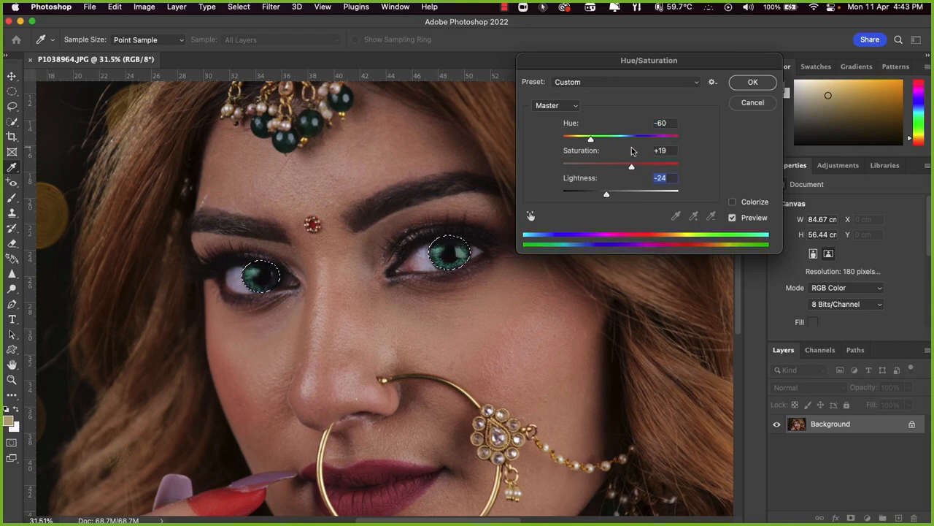
drag(592, 142, 589, 141)
drag(635, 169, 637, 169)
click(606, 195)
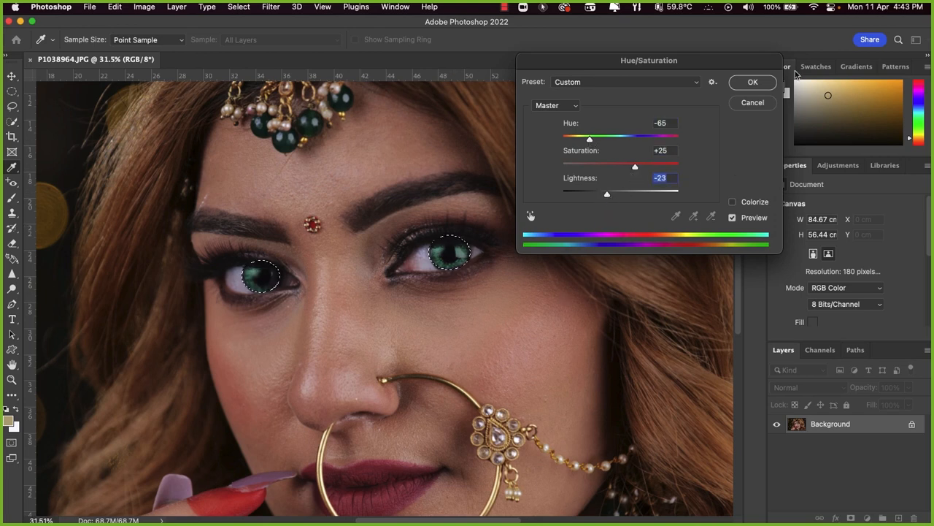
key(Return)
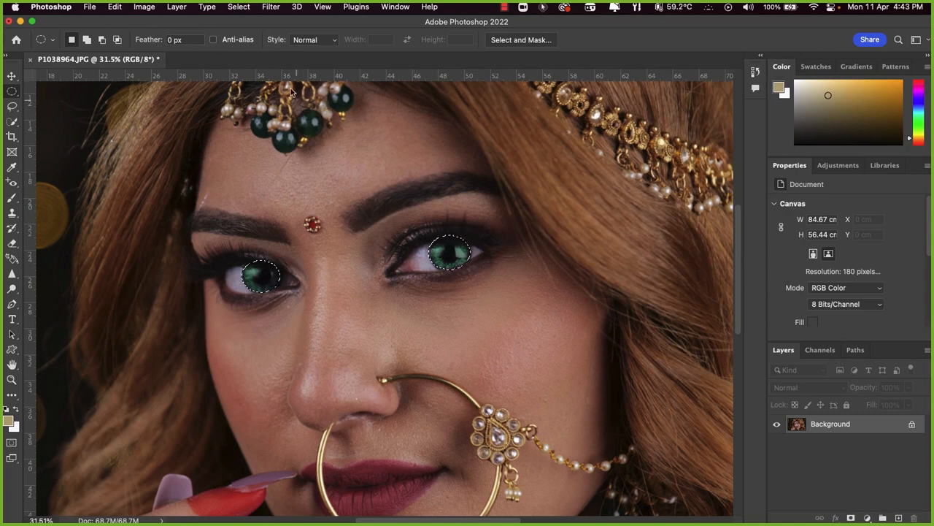
Deselect both irises
click(239, 7)
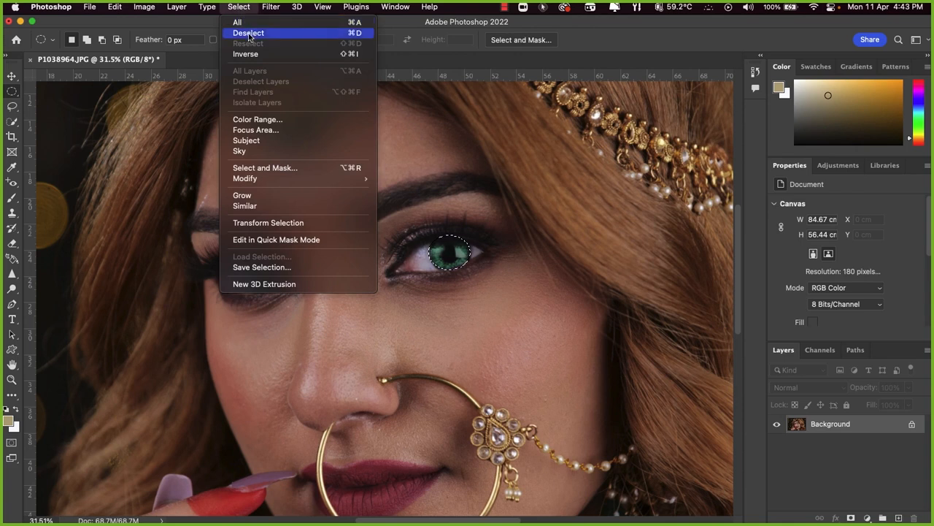
click(248, 33)
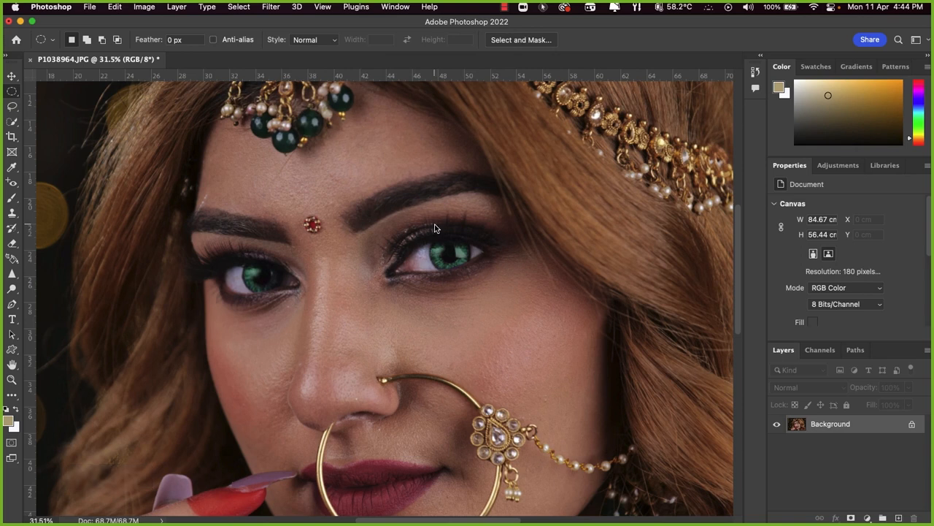
key(ctrl+minus)
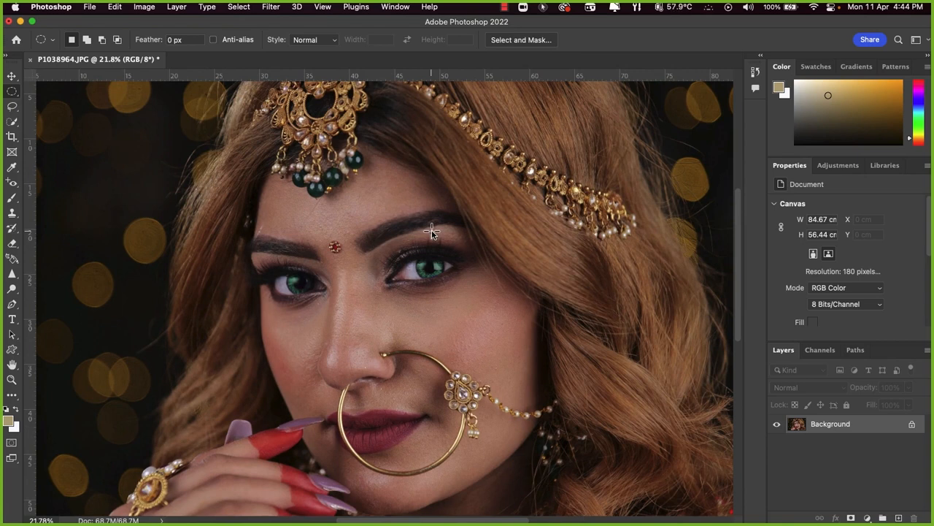
Show the document history and compare the original photo with the final Deselect state twice, ending on the edited version
click(392, 7)
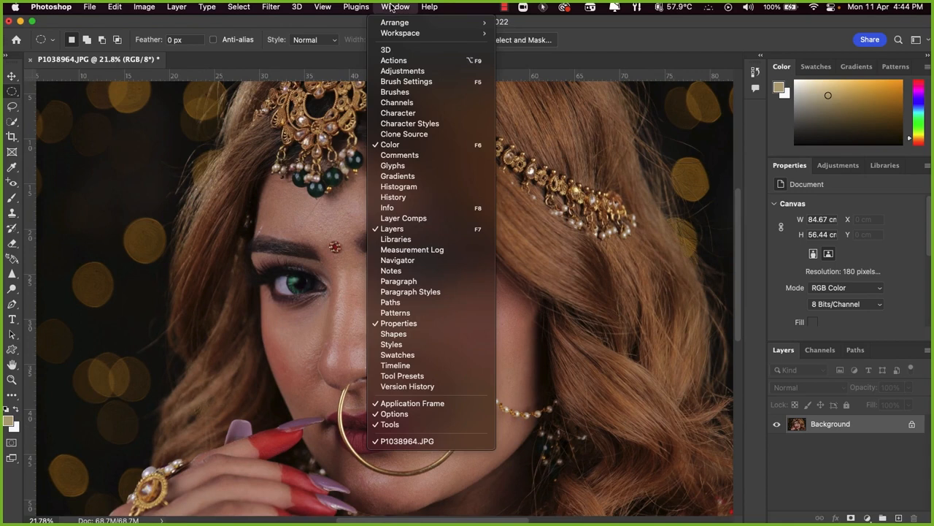
click(394, 197)
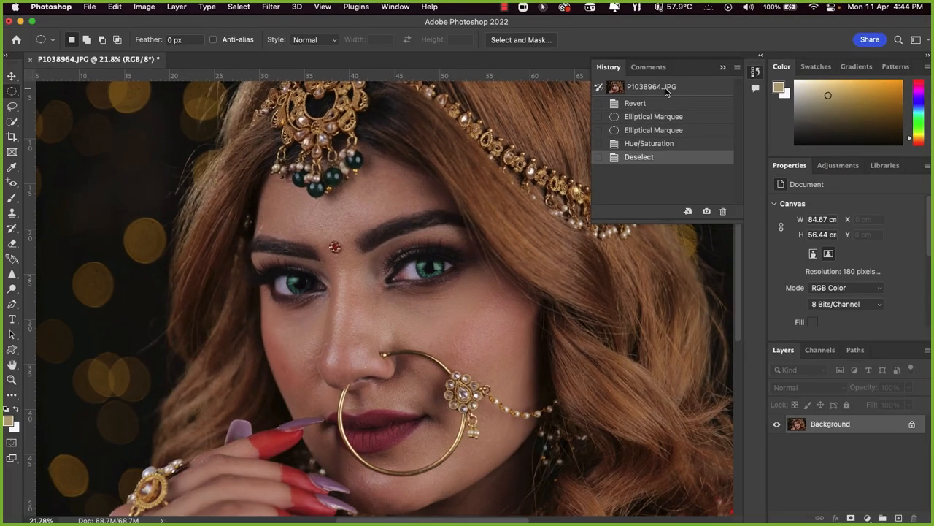
click(645, 87)
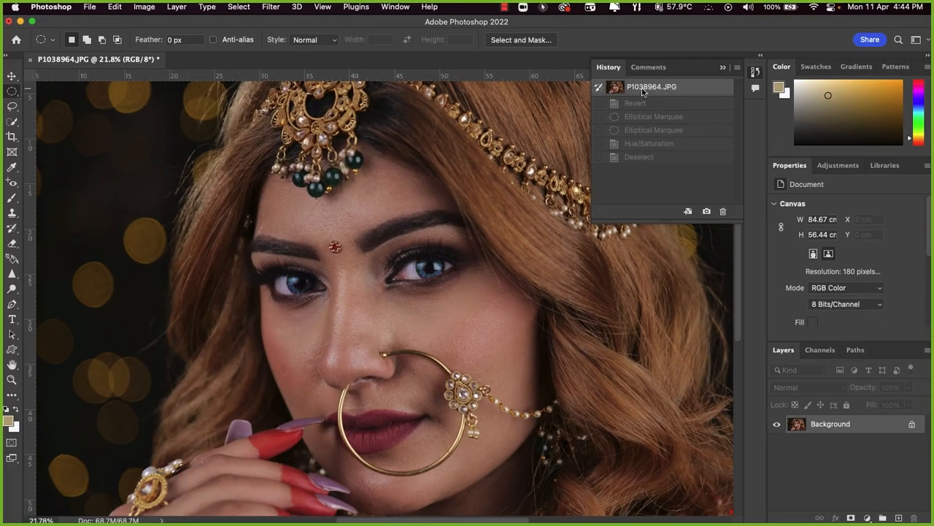
click(654, 159)
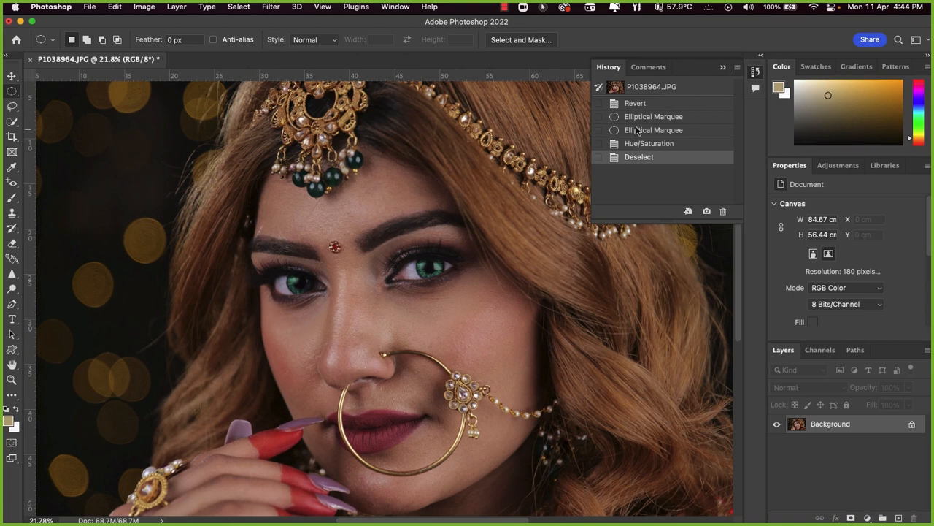
click(647, 85)
click(648, 159)
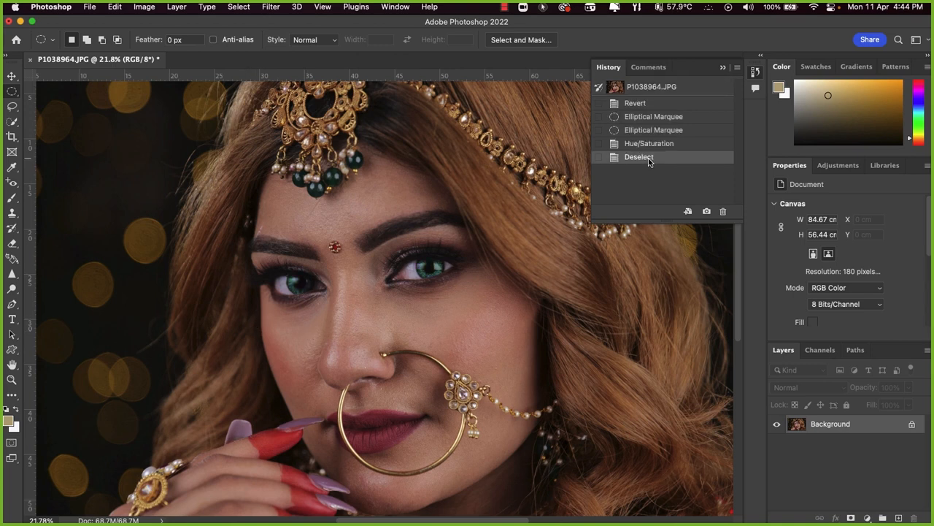